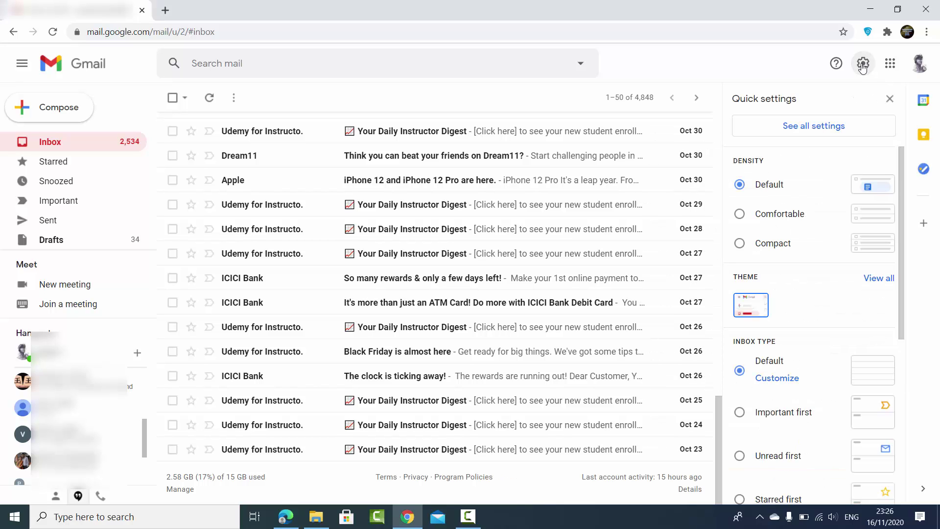
- Go from Quick settings to the full Gmail settings page
left_click(792, 129)
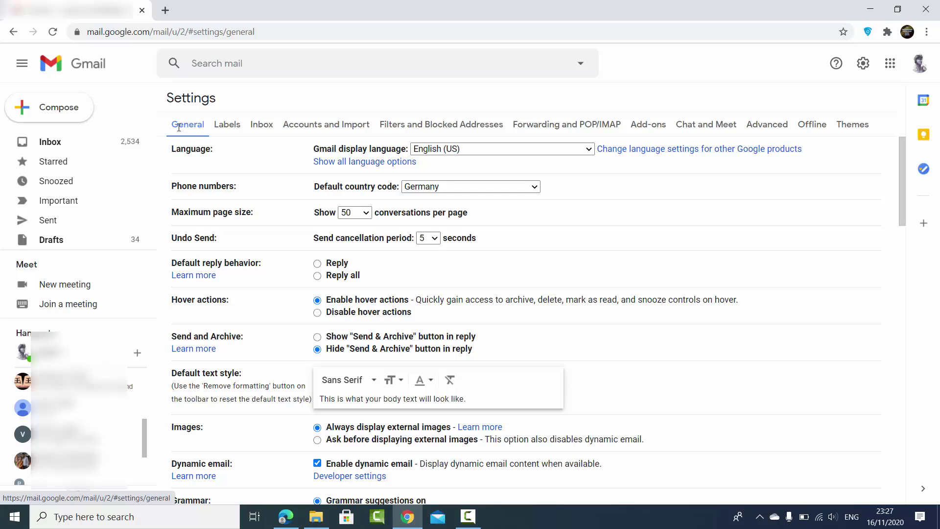
- Scroll down to the empty Signature section and start creating a new signature
scroll(289, 188, "down", 6)
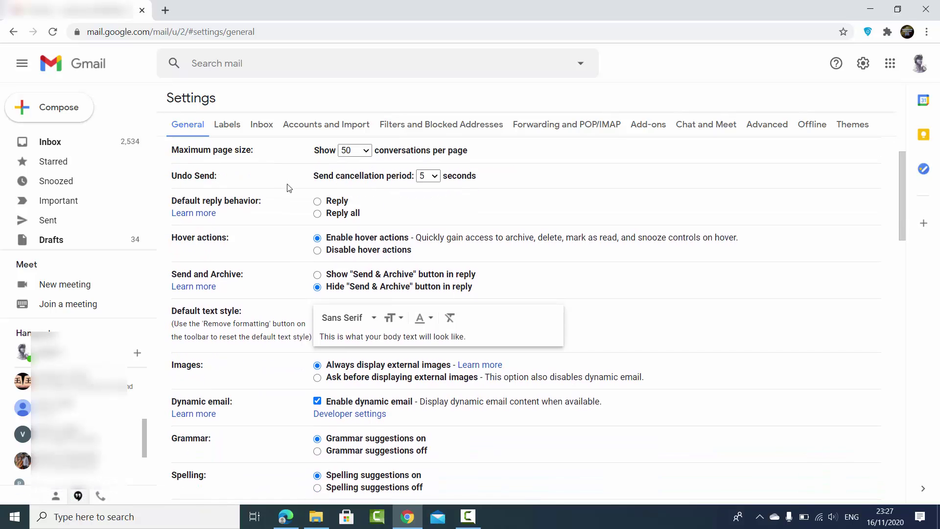
scroll(289, 188, "down", 10)
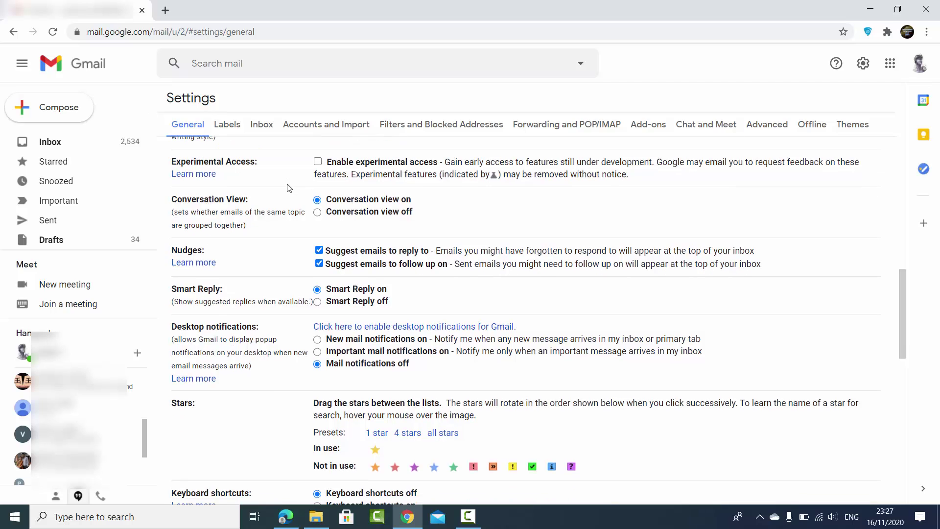
scroll(289, 188, "down", 4)
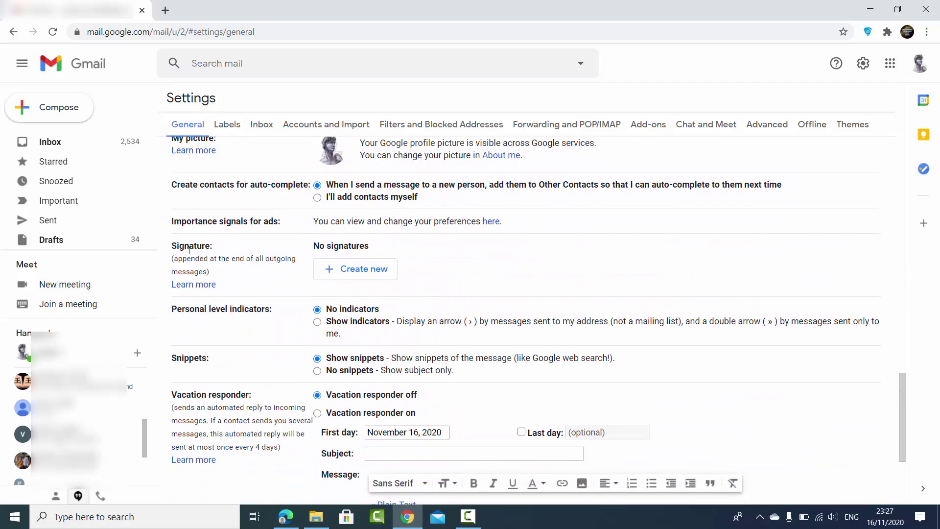
left_click_drag(172, 246, 215, 250)
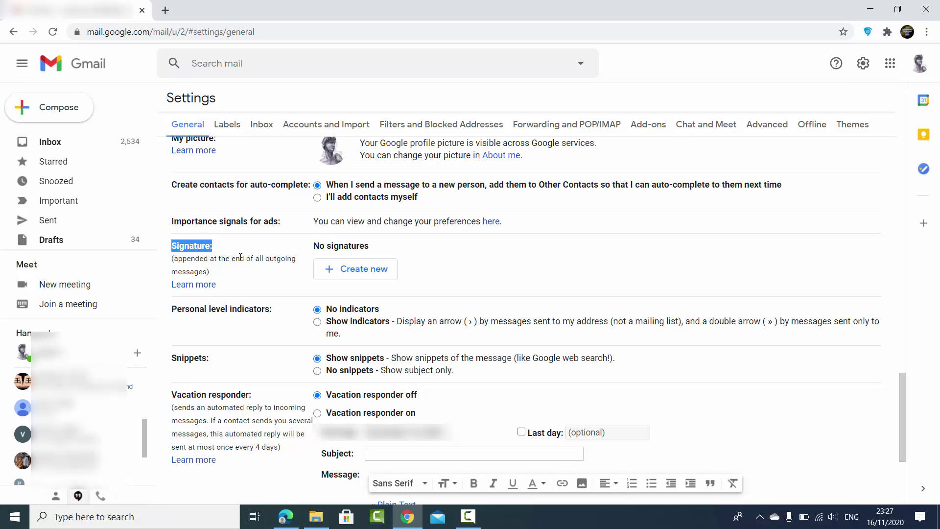
left_click(344, 275)
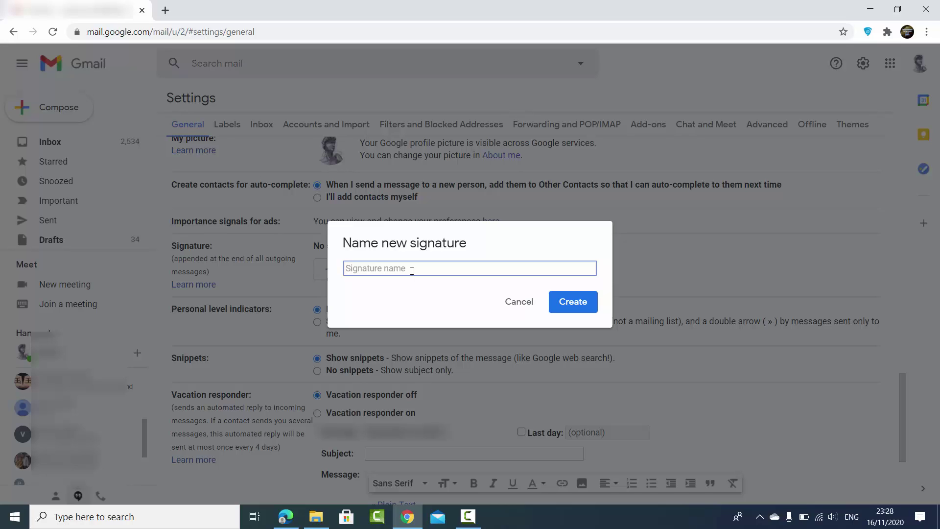
- Name the new signature 'codebind' and create it
type("codebind")
left_click(568, 306)
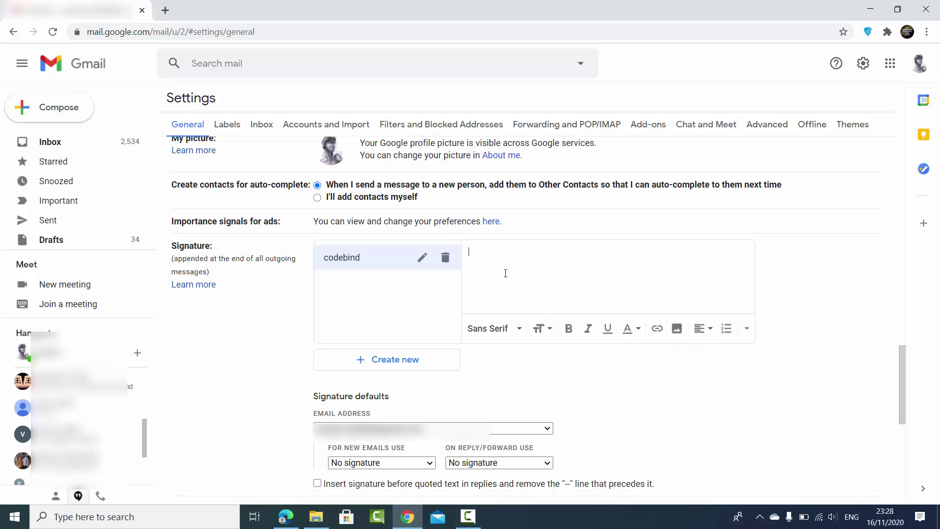
- Enter 'Codebind.com' as the signature text, make it bold, and select the whole line
type("odebind.com")
double_click(504, 251)
left_click(570, 332)
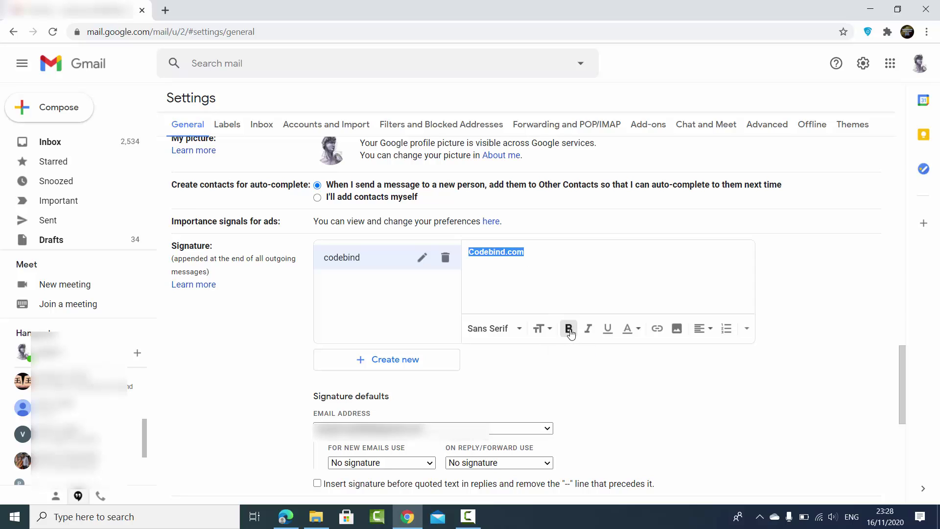
left_click(560, 261)
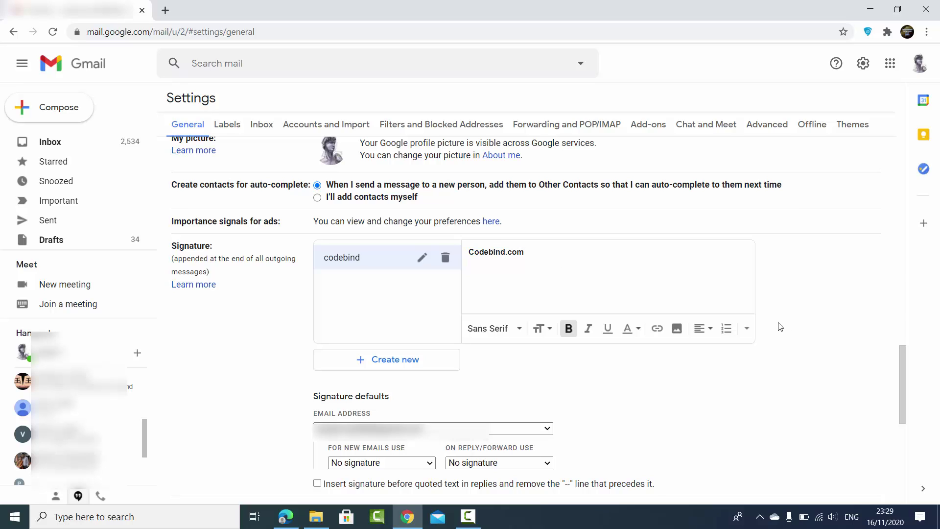
triple_click(504, 252)
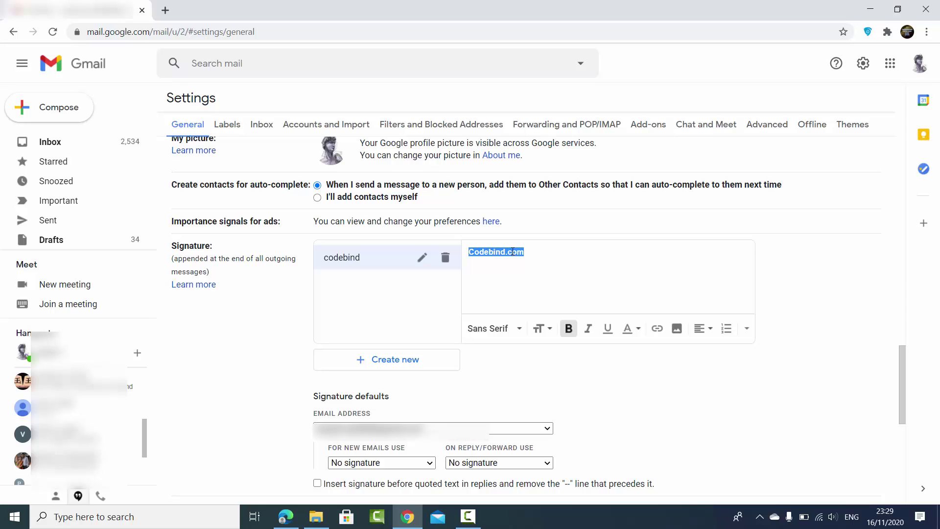
- Replace the line with the pasted template: photo placeholder, contact details, social icons and 'Best service 5.0' badge
key("ctrl+v")
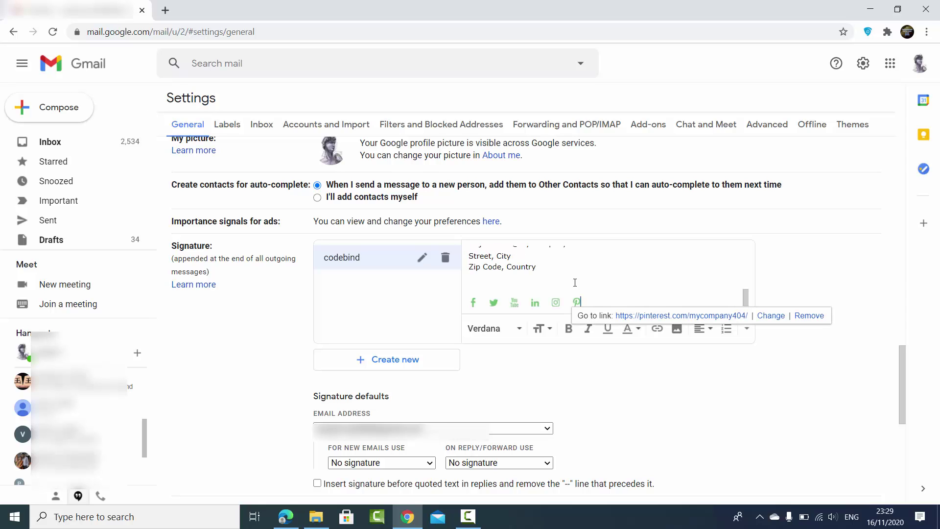
scroll(588, 284, "up", 10)
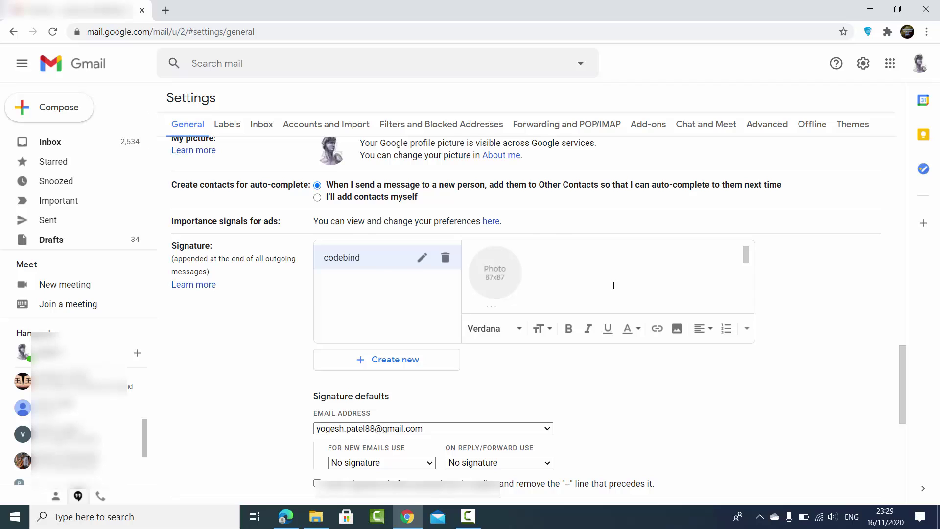
scroll(613, 286, "up", 2)
scroll(539, 343, "down", 5)
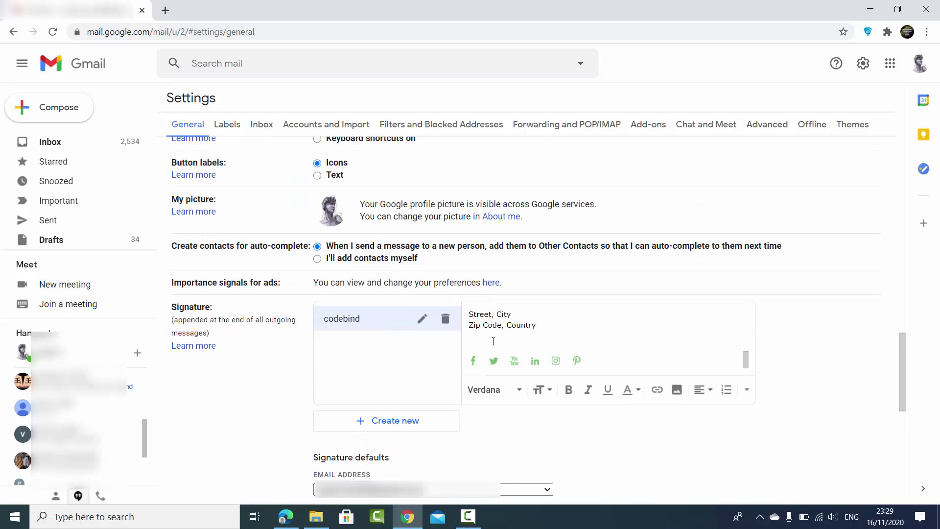
scroll(523, 344, "up", 5)
left_click(536, 337)
scroll(587, 343, "down", 1)
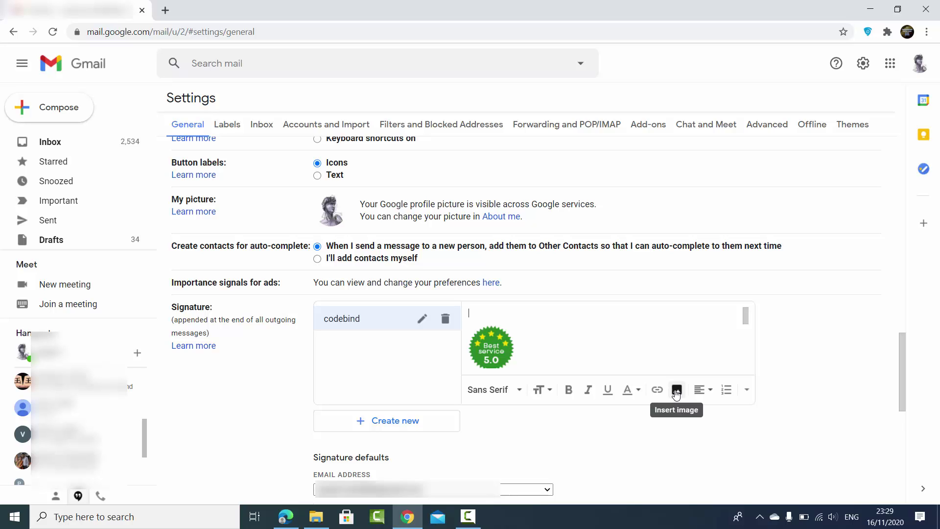
- Insert a logo image into the signature and resize it to small
left_click(676, 390)
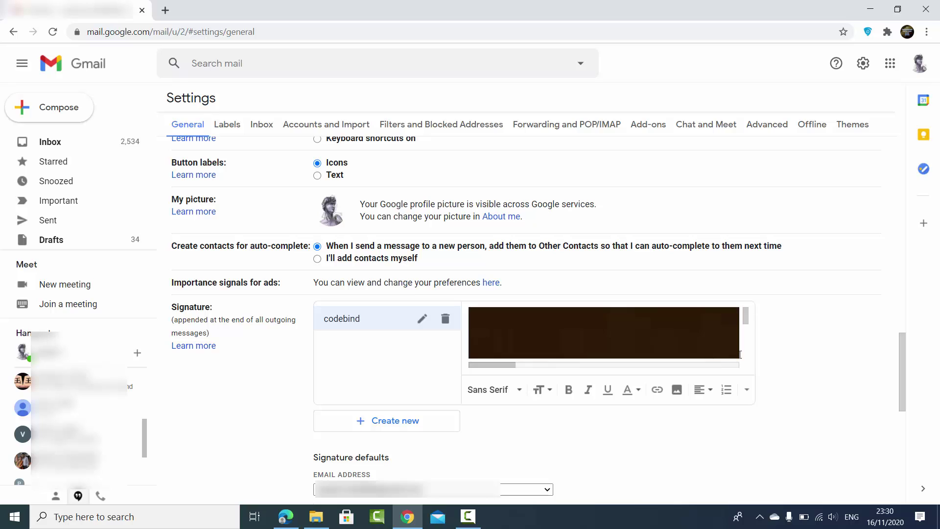
left_click_drag(746, 316, 748, 324)
left_click(631, 325)
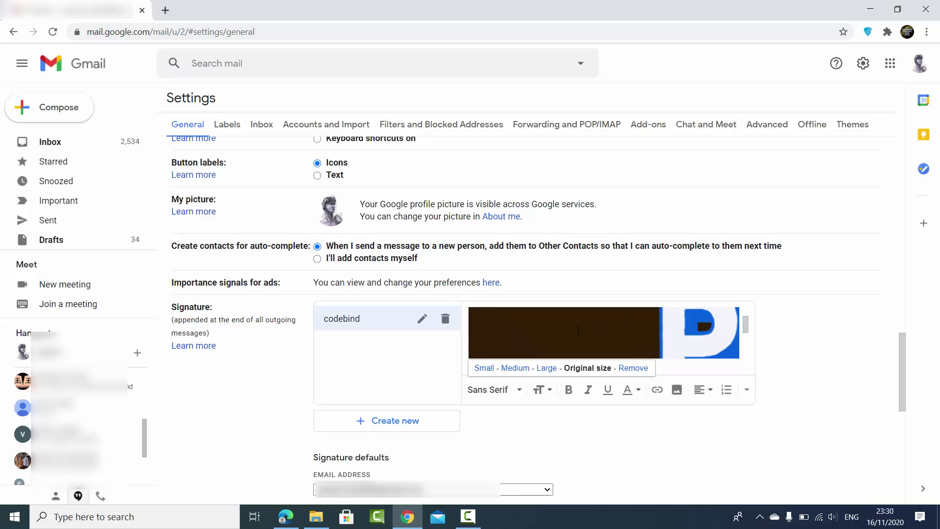
left_click(480, 368)
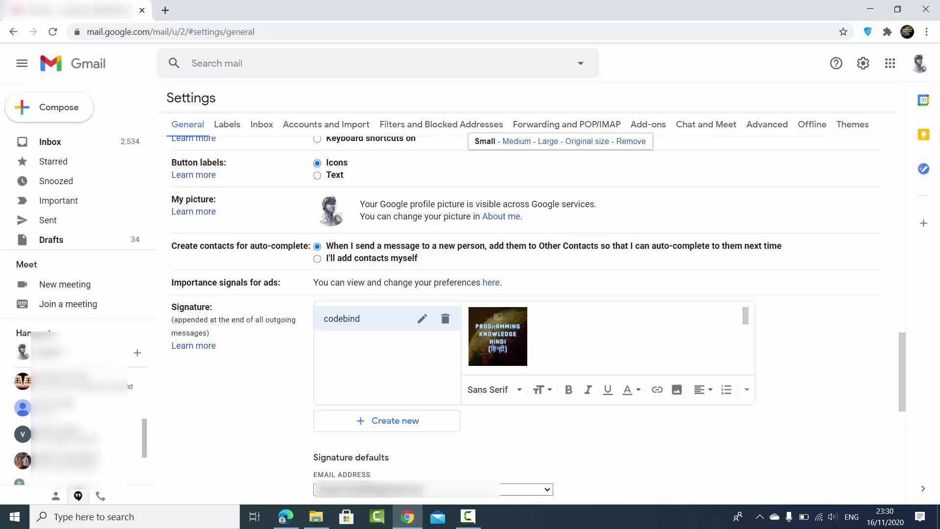
left_click(560, 330)
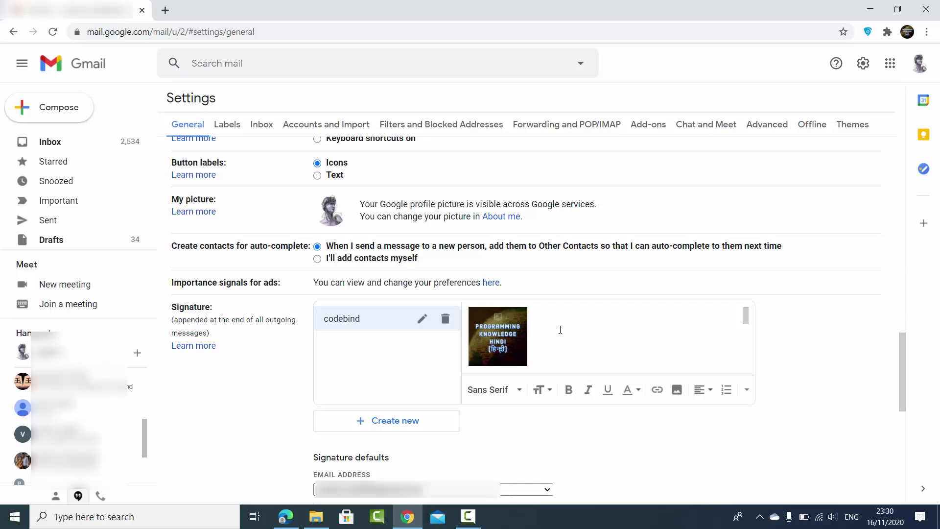
- Paste the contact template with website, name, title, company, address and social icons
key("ctrl+a")
key("ctrl+v")
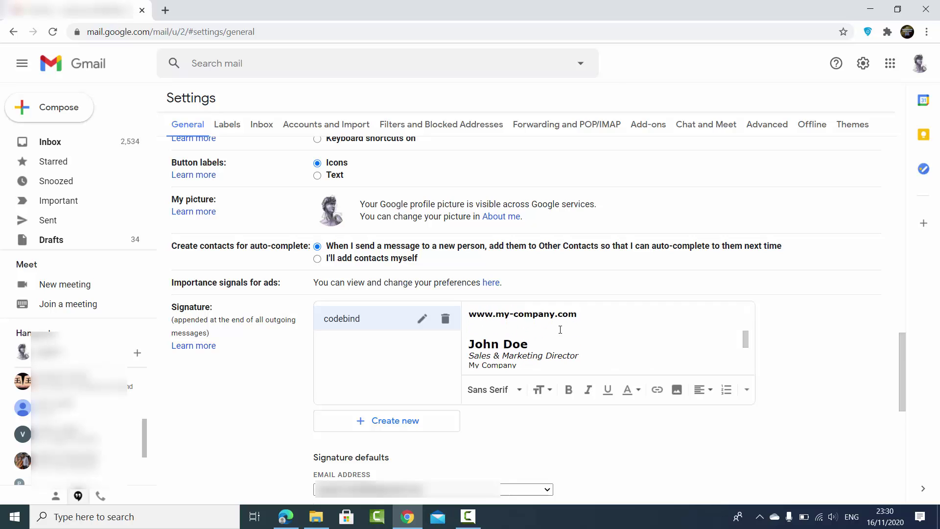
scroll(561, 330, "down", 1)
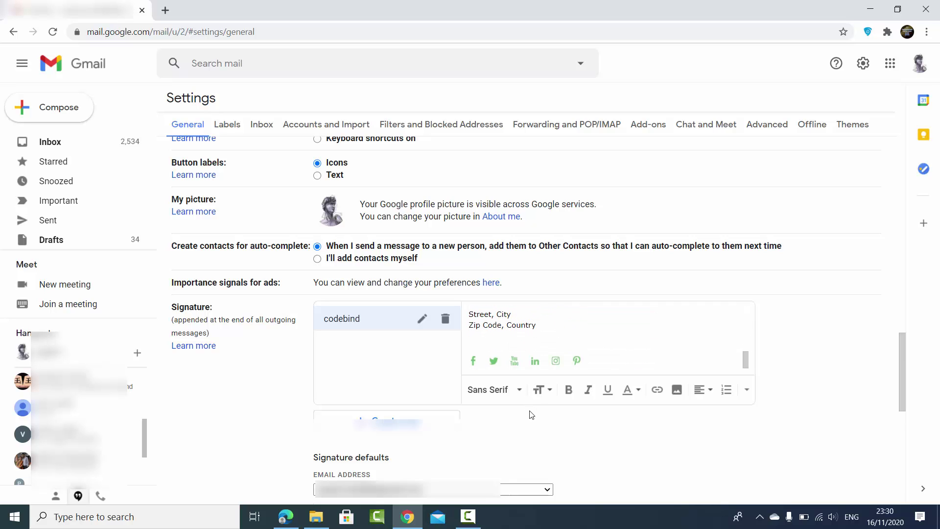
scroll(528, 414, "down", 1)
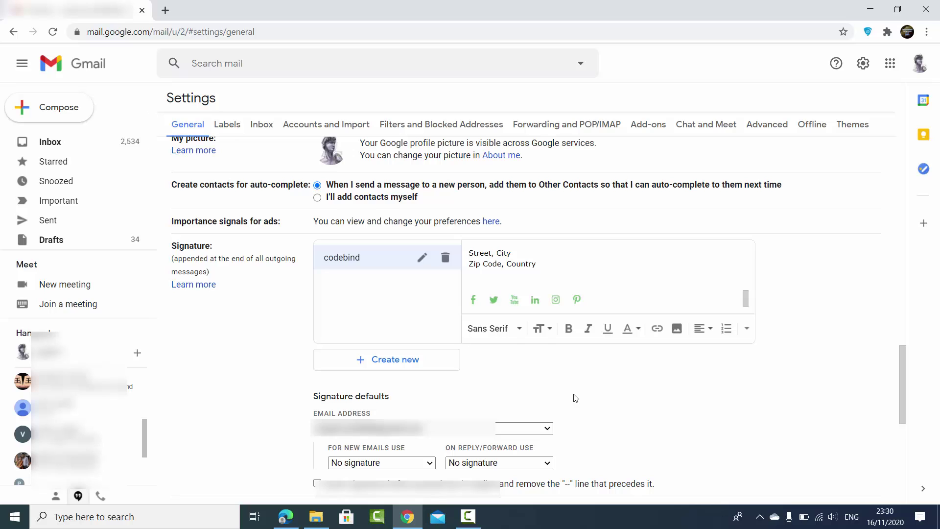
scroll(575, 397, "down", 1)
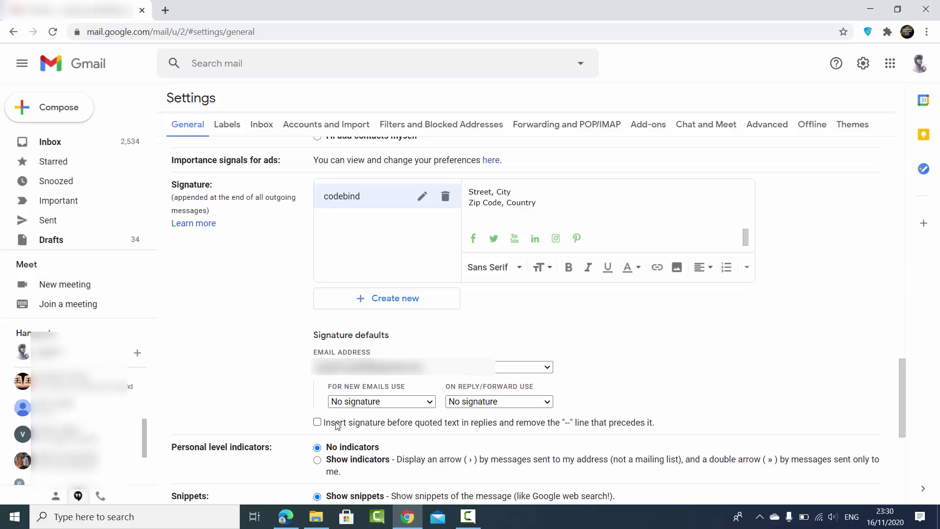
- Insert the signature before quoted text and use codebind for new emails and replies
left_click(320, 424)
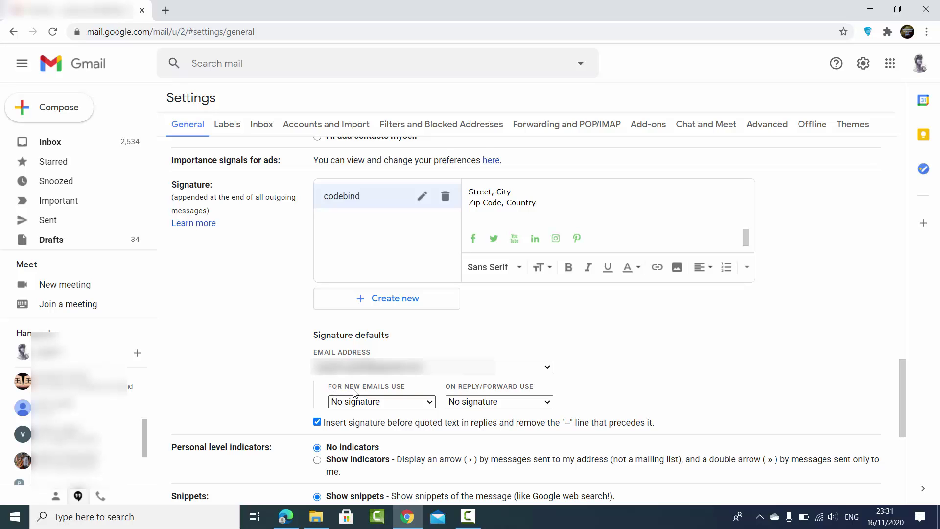
left_click(384, 402)
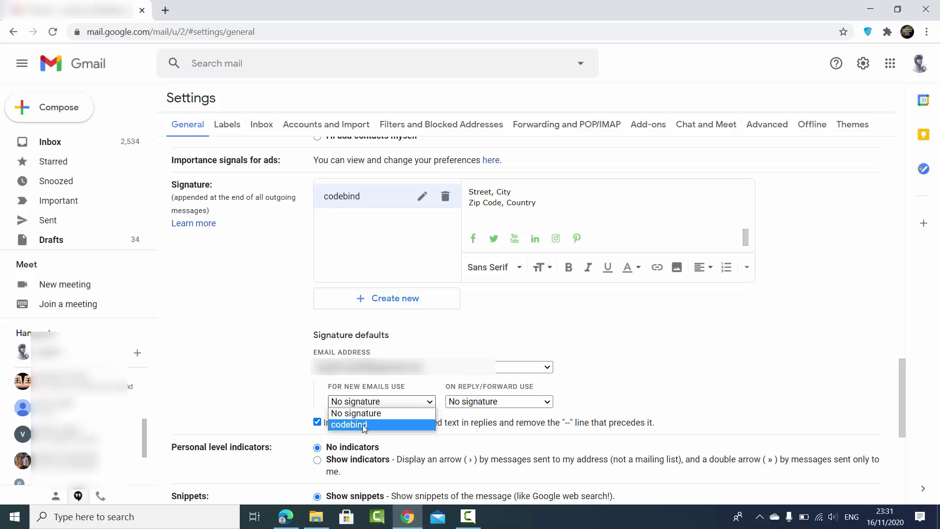
left_click(363, 426)
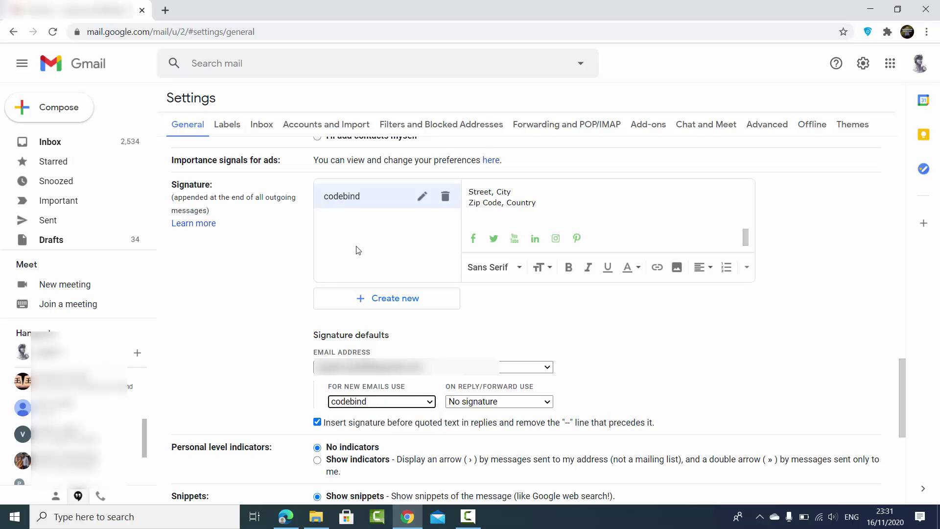
left_click(363, 403)
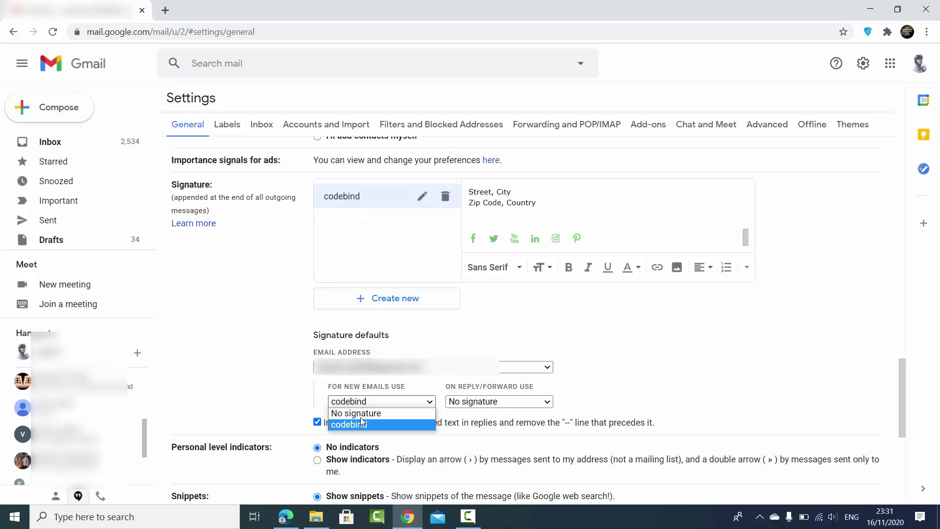
left_click(364, 422)
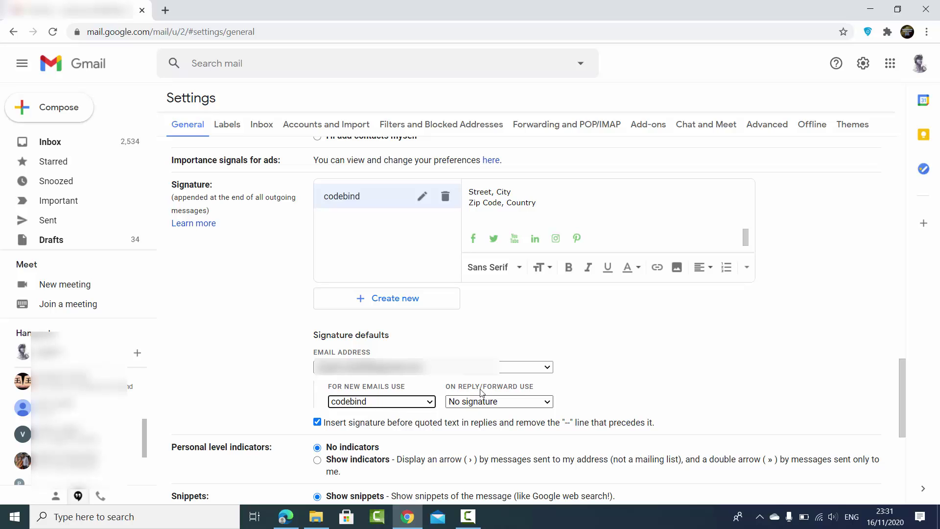
left_click(498, 401)
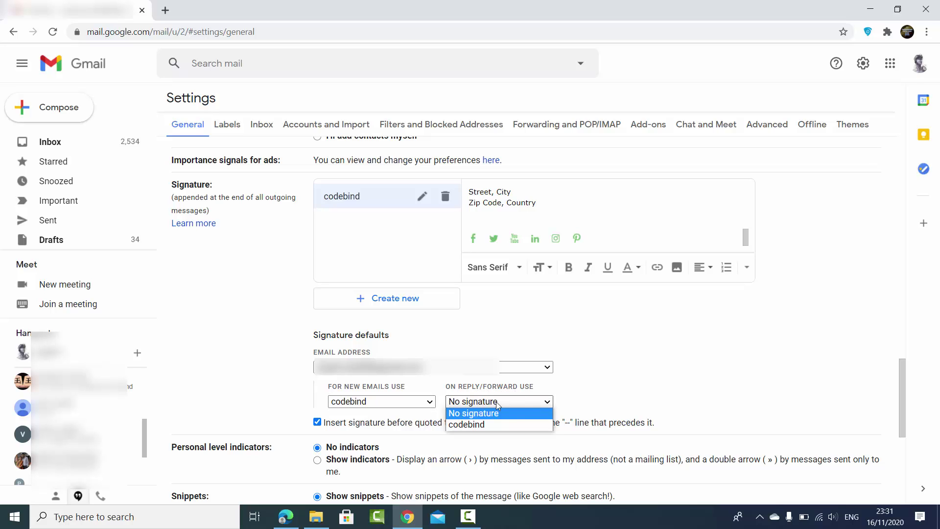
left_click(480, 425)
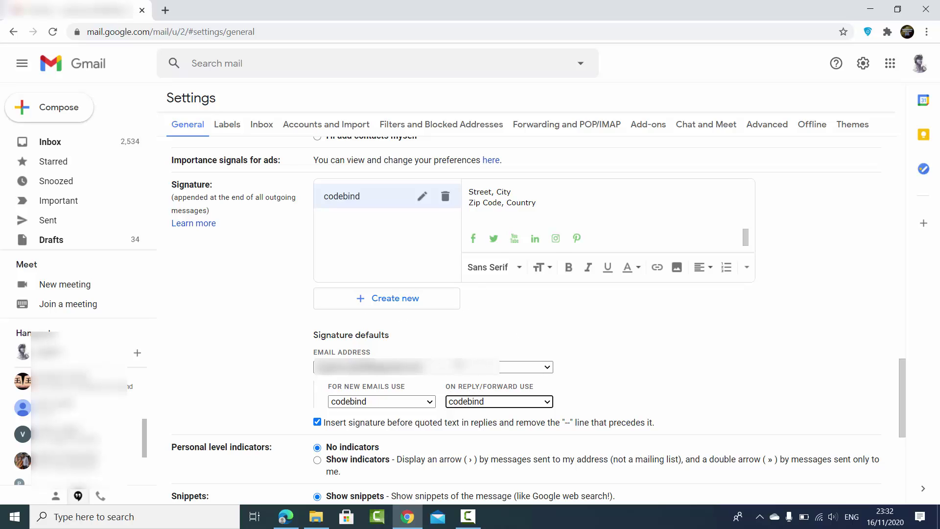
- Save the signature settings and begin a new message
scroll(531, 350, "up", 1)
scroll(533, 349, "down", 7)
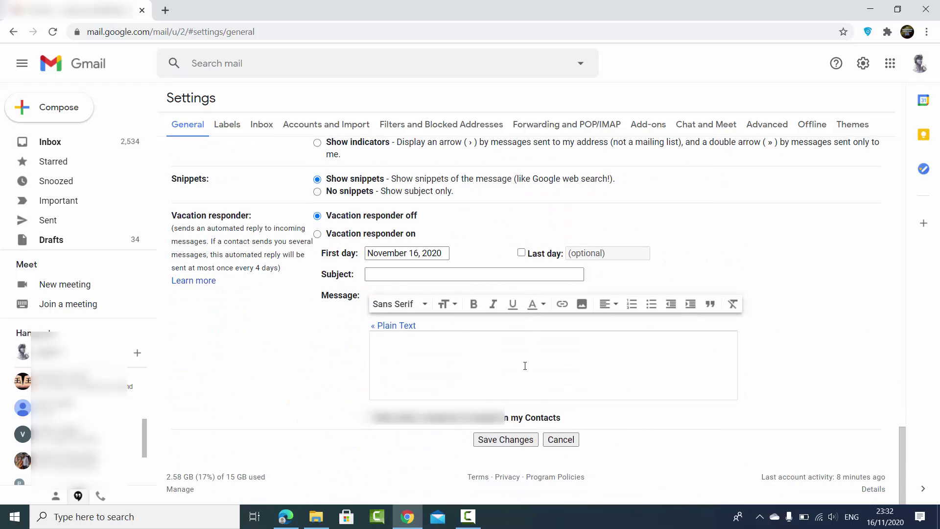
left_click(504, 440)
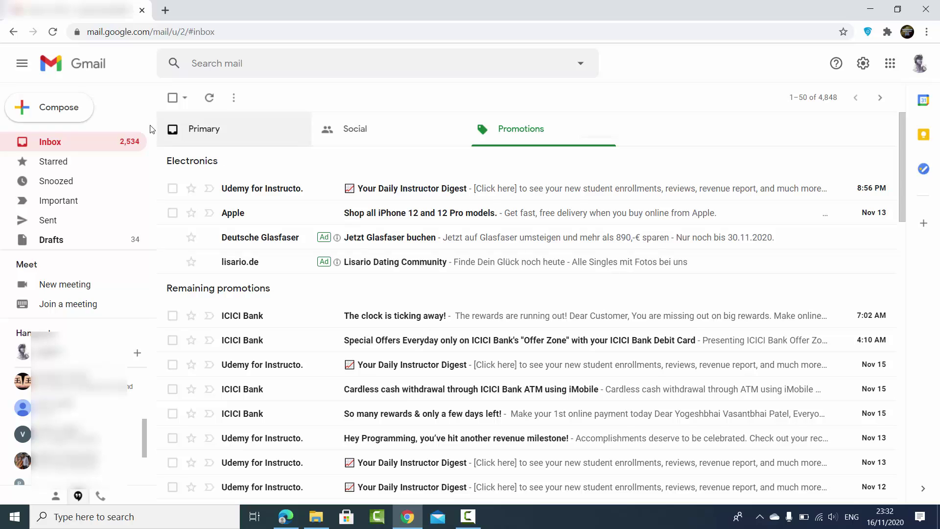
left_click(51, 108)
- Open a new message with the codebind signature and place the cursor above it
left_click(52, 109)
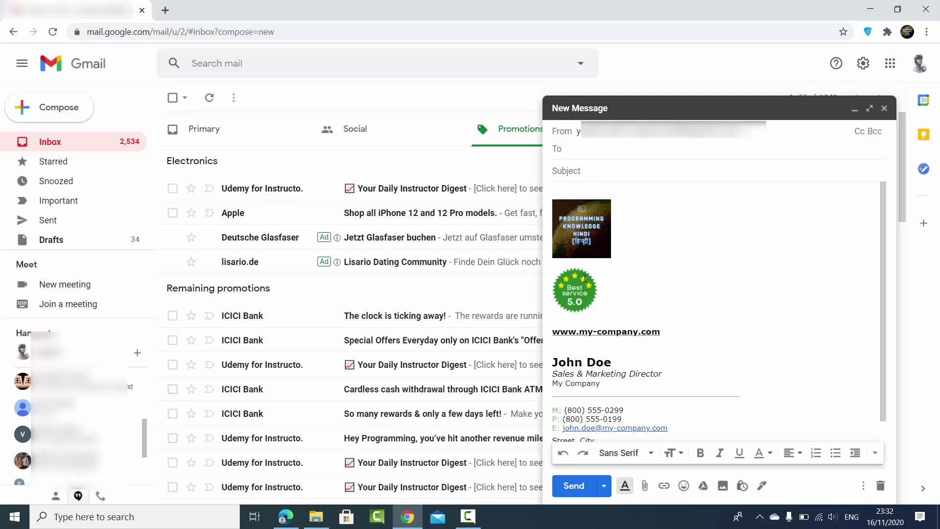
left_click(600, 374)
scroll(604, 286, "down", 2)
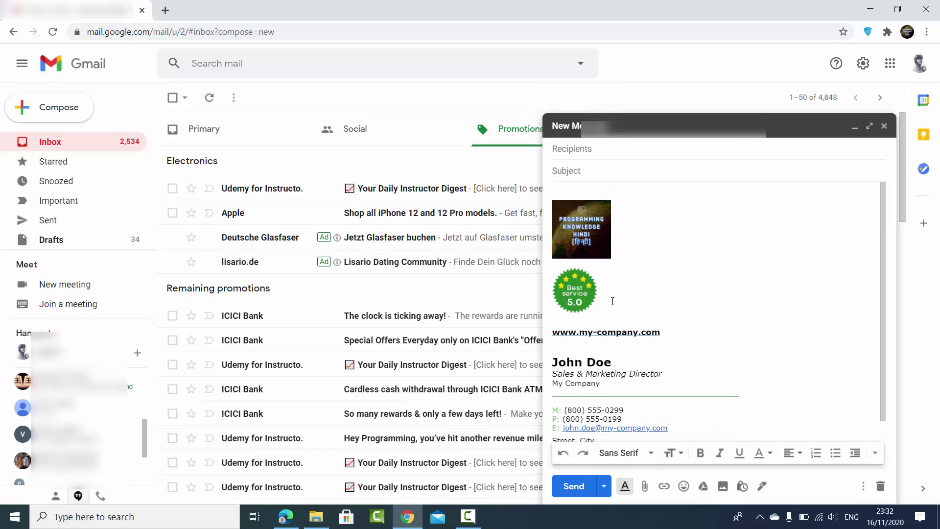
scroll(599, 276, "up", 1)
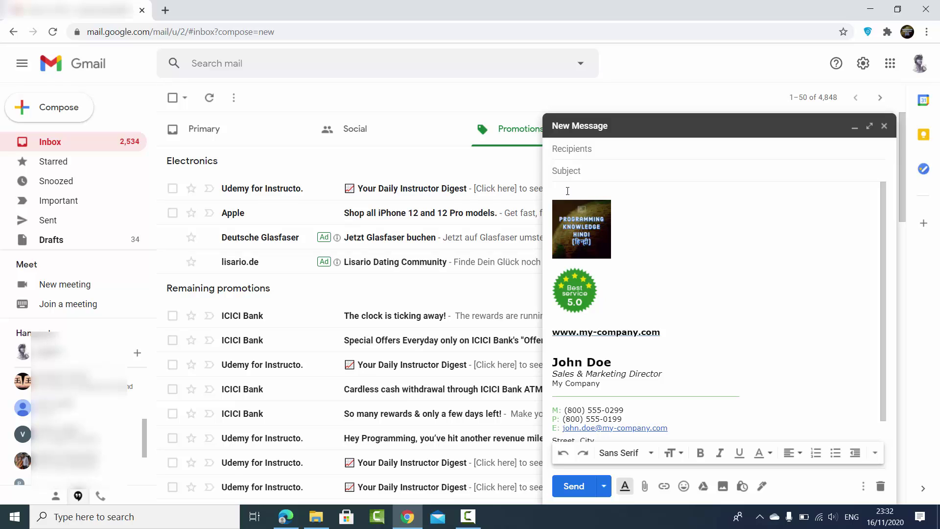
- Write the greeting 'Hi,' and 'How are you?' above the signature
type("Hi")
key("Return")
key("Return")
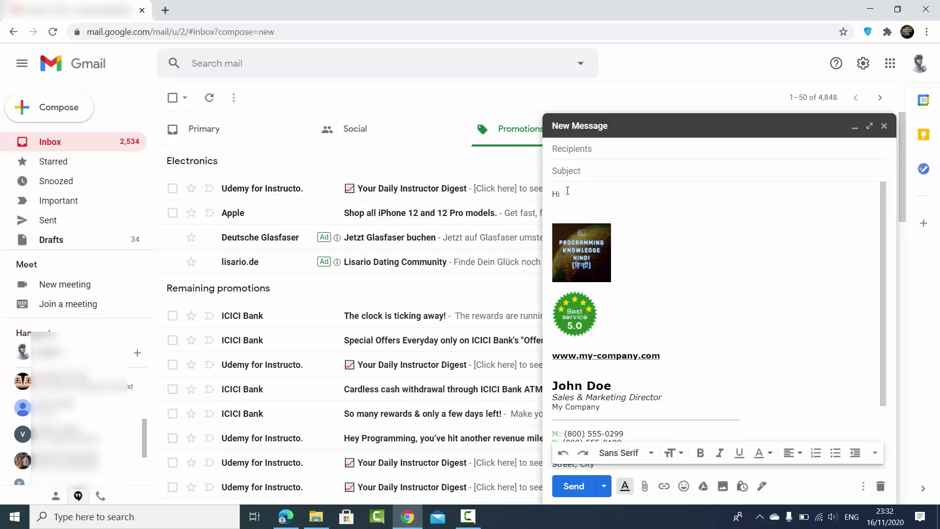
key("BackSpace")
key("BackSpace")
type(",")
key("Return")
type("How are you?")
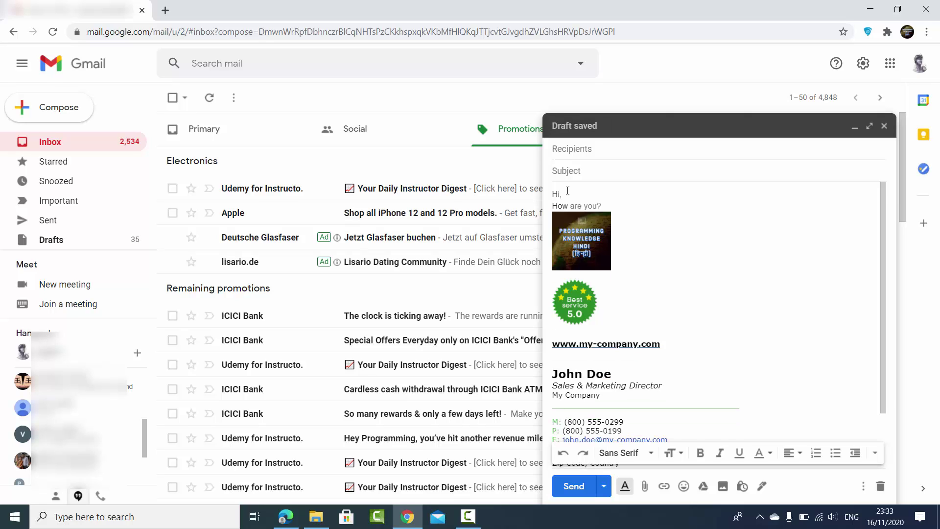
key("Tab")
key("Return")
key("Return")
left_click(607, 206)
key("Return")
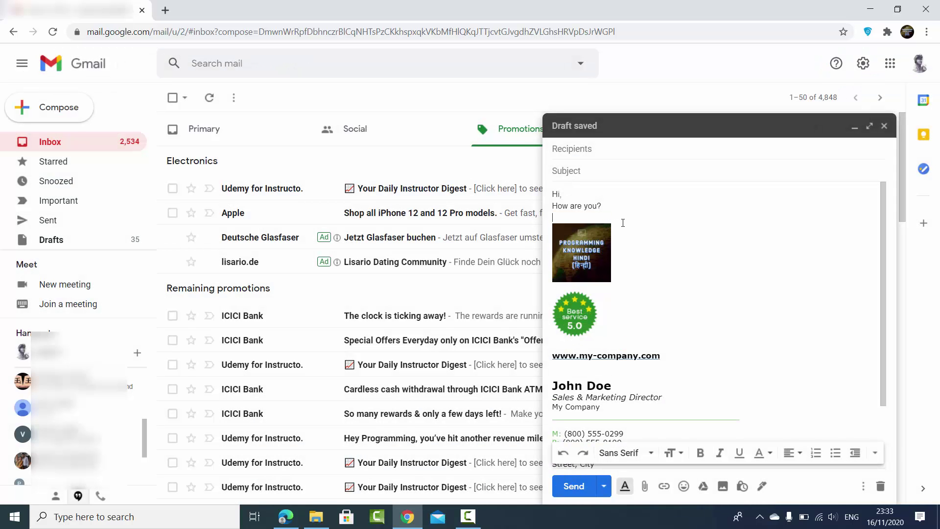